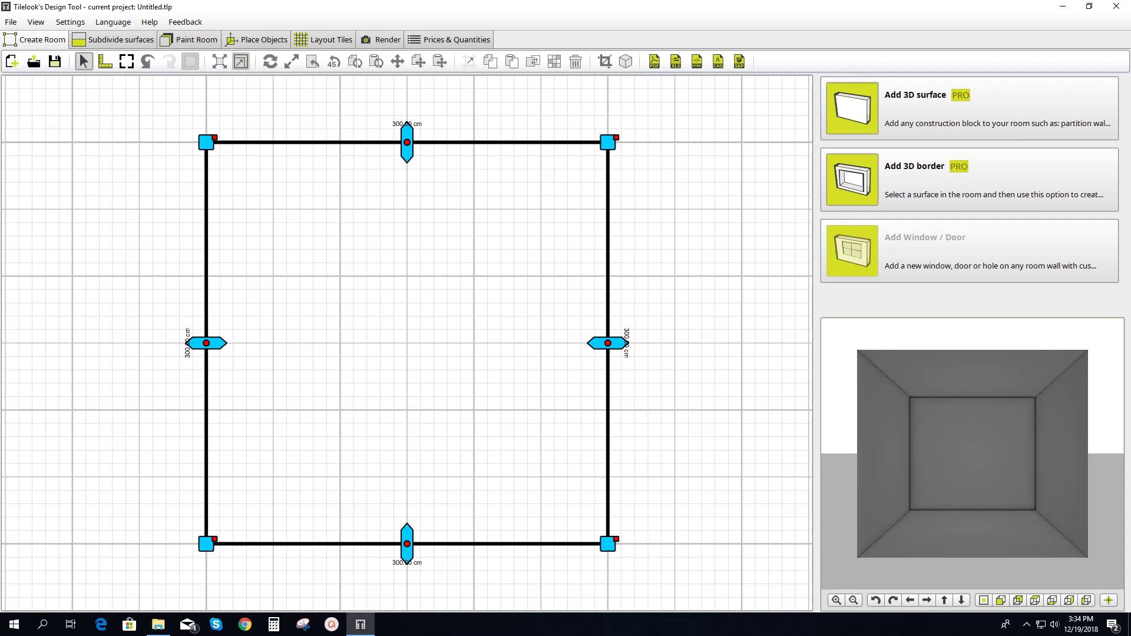
Step: Open the 300 × 270 cm back wall's elevation and start adding a 3D surface block
{"action": "left_click", "coordinate": [962, 450]}
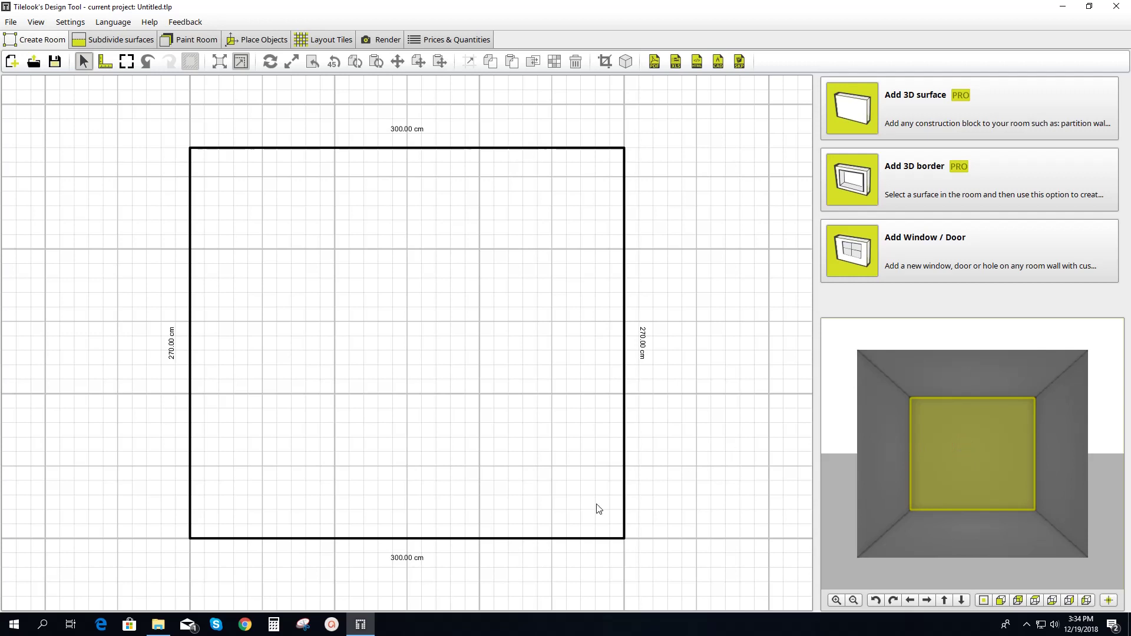
{"action": "left_click", "coordinate": [911, 107]}
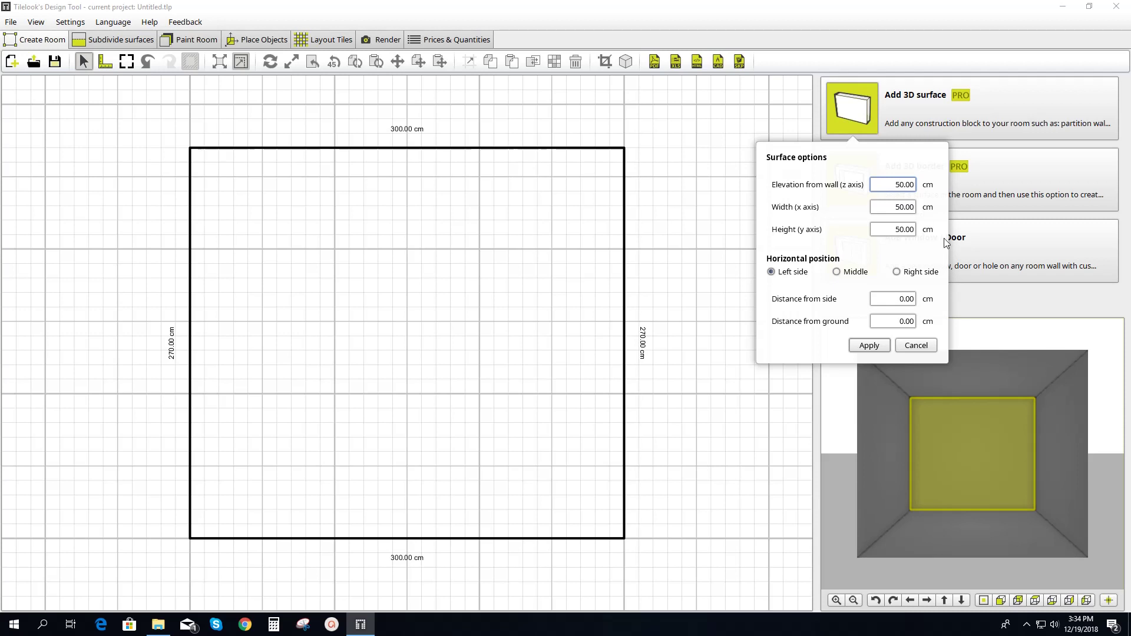
Step: Apply a 50 cm elevation, width and height block on the back wall's left side
{"action": "left_click", "coordinate": [869, 345]}
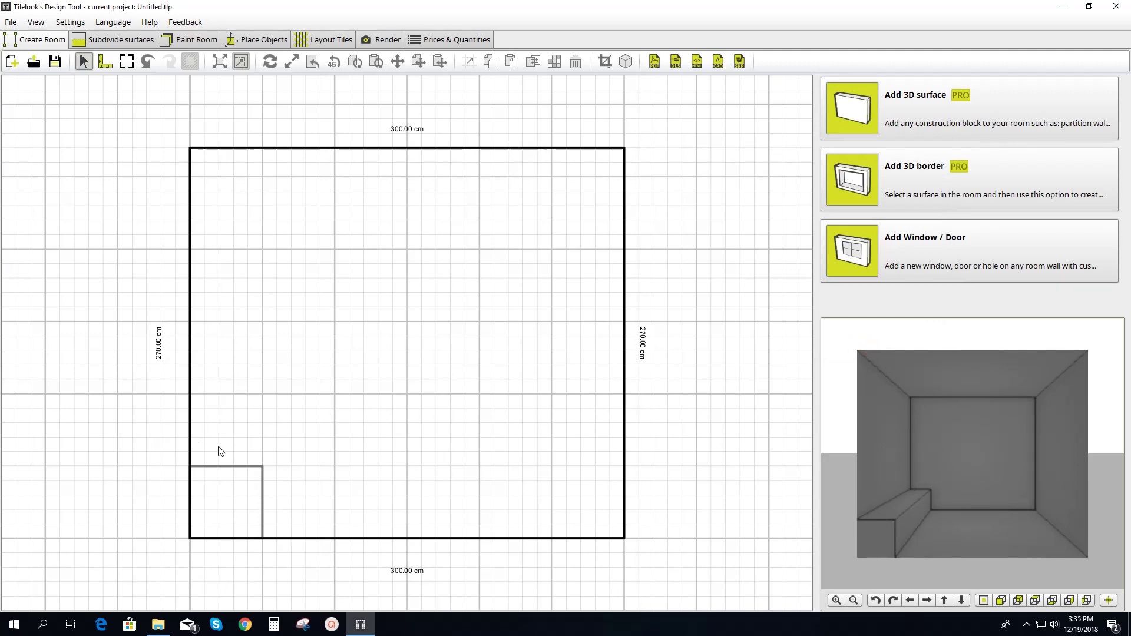
Step: Move the block to the back wall's top-left corner and widen it to the full 300 cm
{"action": "left_click", "coordinate": [245, 471]}
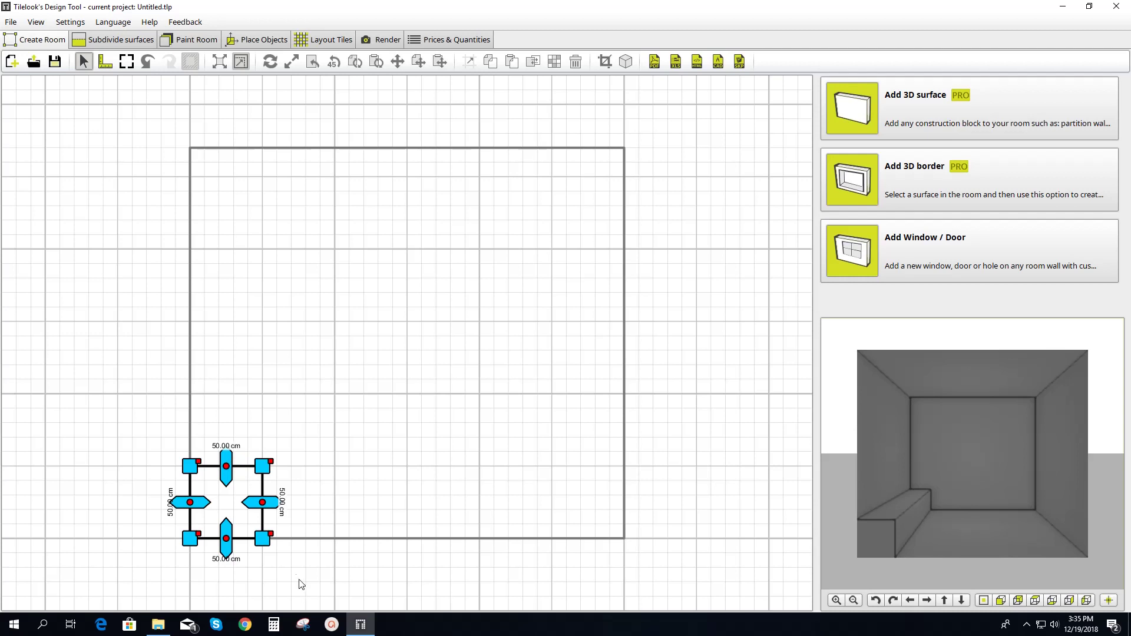
{"action": "left_click_drag", "start_coordinate": [301, 578], "coordinate": [157, 415]}
{"action": "left_click_drag", "start_coordinate": [192, 469], "coordinate": [190, 143]}
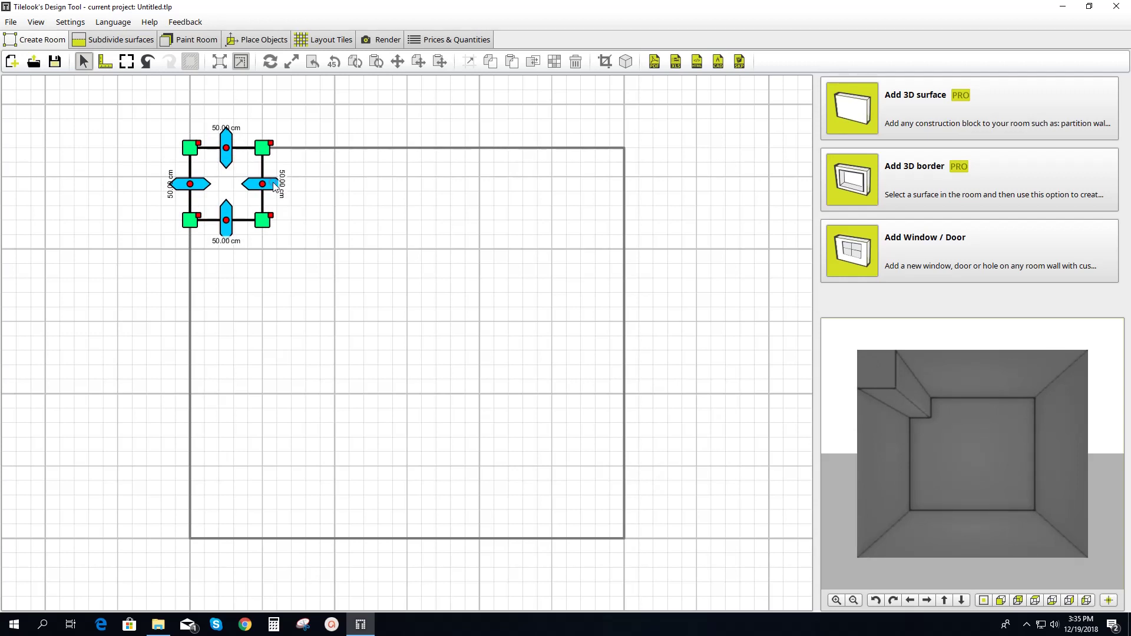
{"action": "left_click_drag", "start_coordinate": [274, 185], "coordinate": [637, 192]}
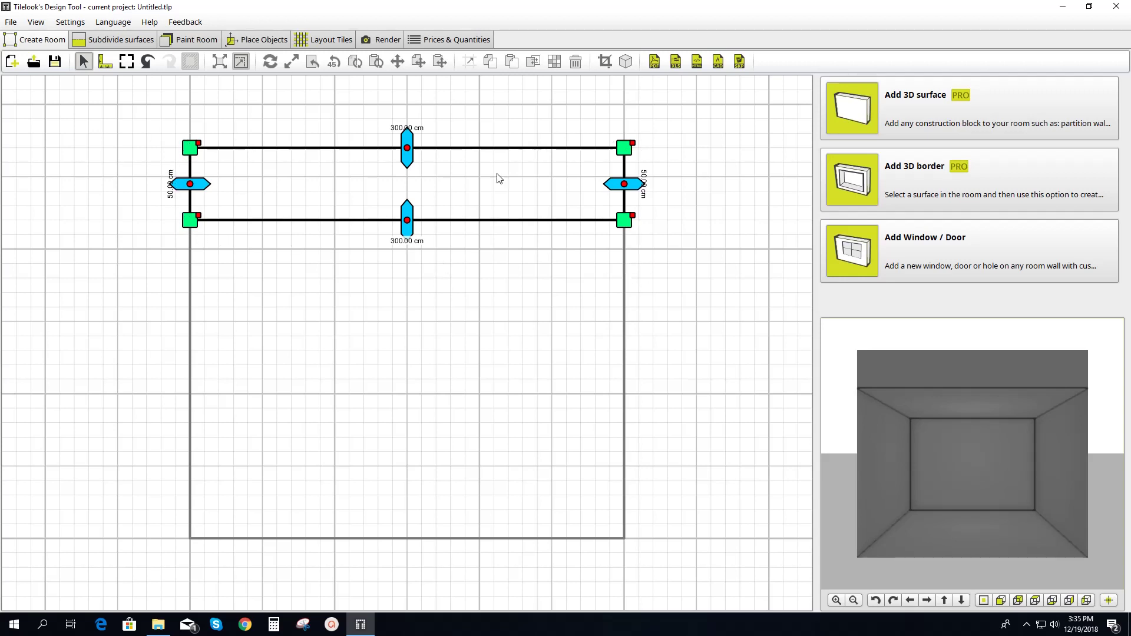
Step: Delete the block's lower-right corner point, turning it into a wedge sloping to the right
{"action": "left_click", "coordinate": [623, 252]}
{"action": "right_click", "coordinate": [633, 218]}
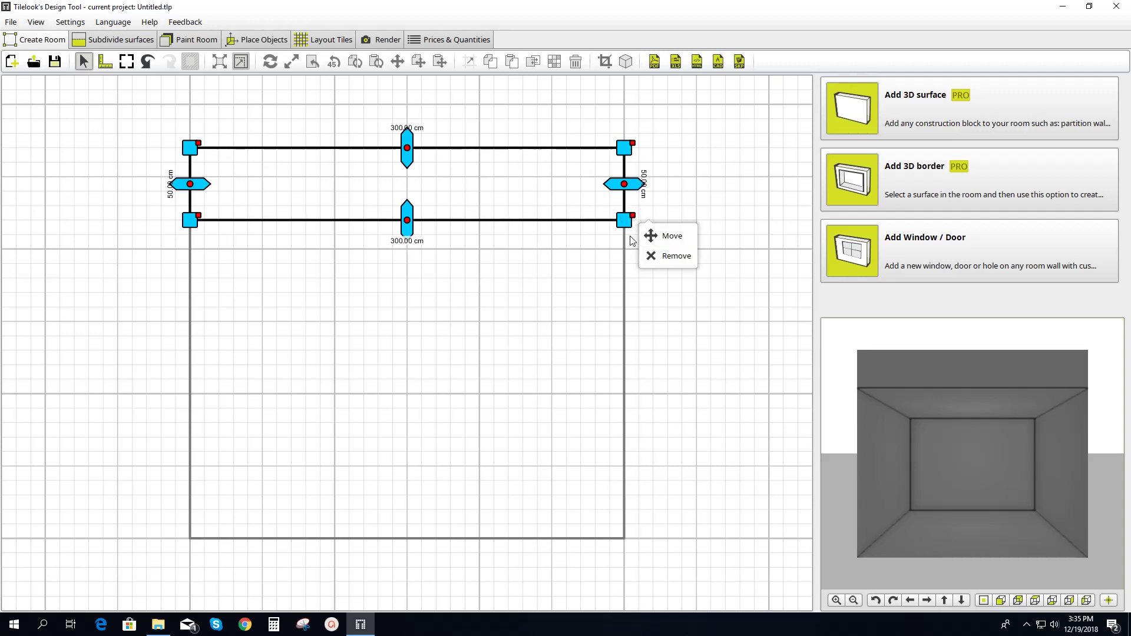
{"action": "left_click", "coordinate": [658, 257]}
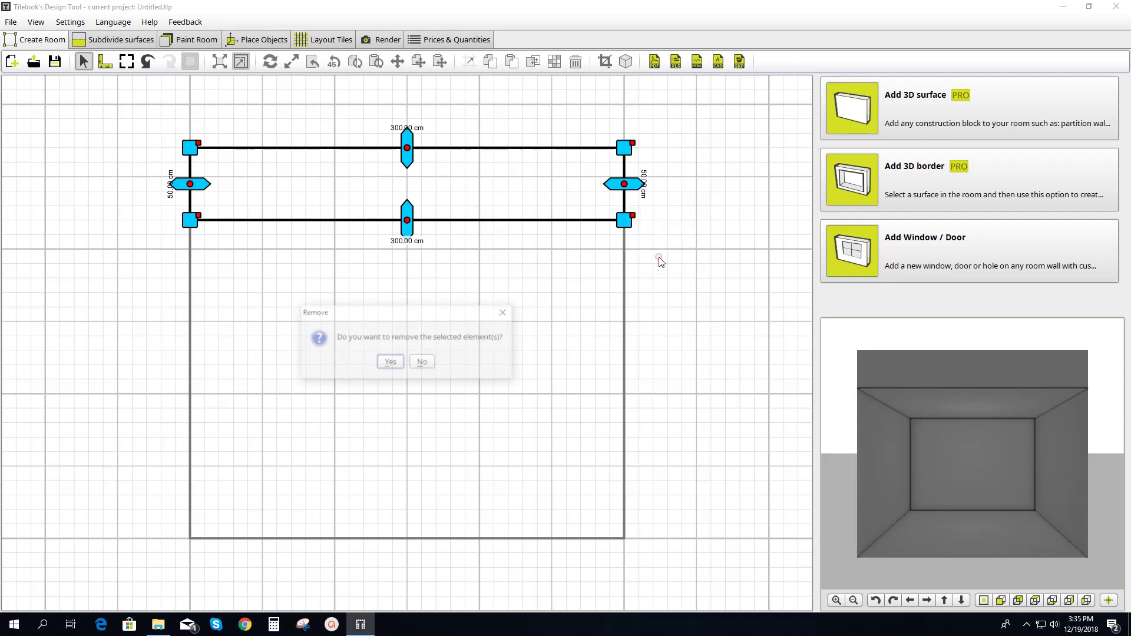
{"action": "left_click", "coordinate": [391, 363]}
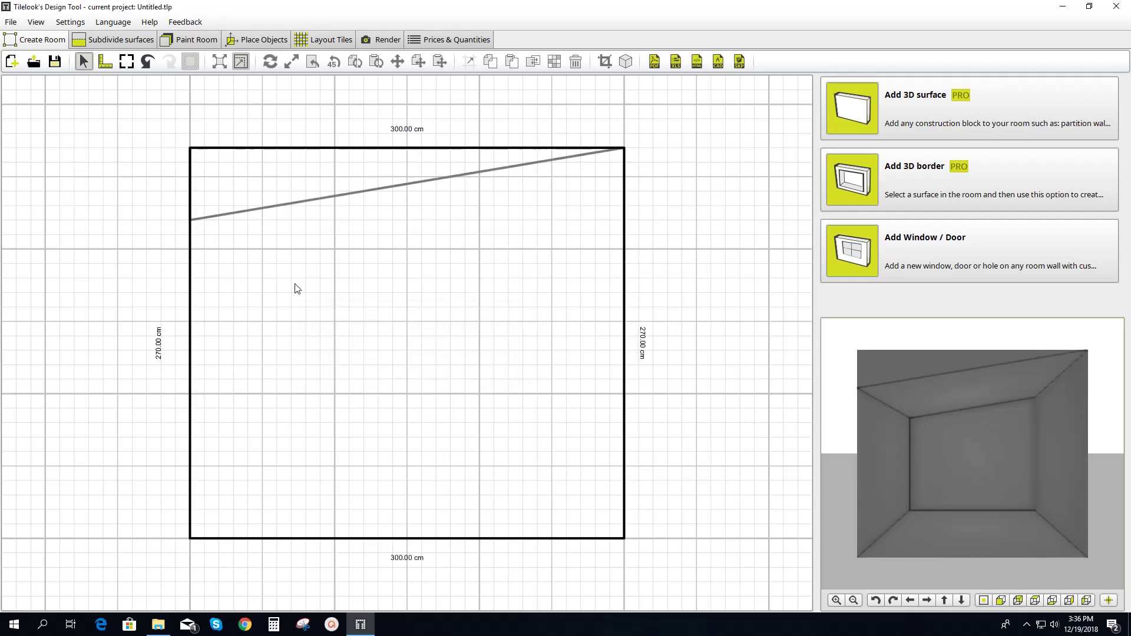
Step: Drag the wedge's left corner down to 120 cm so its slanted edge measures 323.11 cm
{"action": "left_click", "coordinate": [223, 216]}
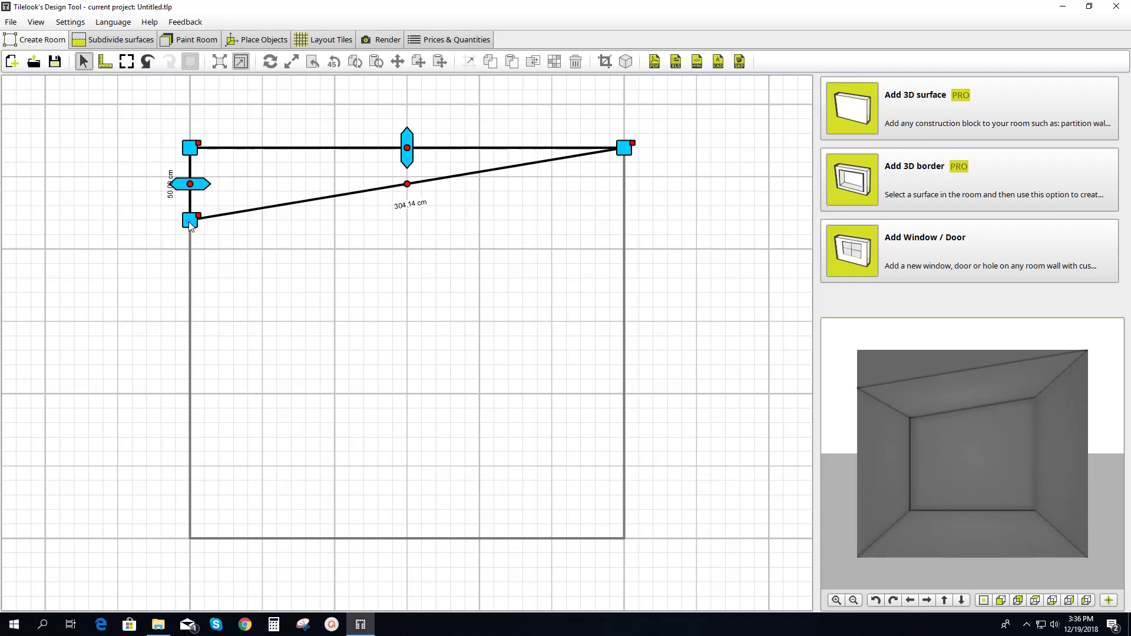
{"action": "left_click_drag", "start_coordinate": [190, 225], "coordinate": [196, 331]}
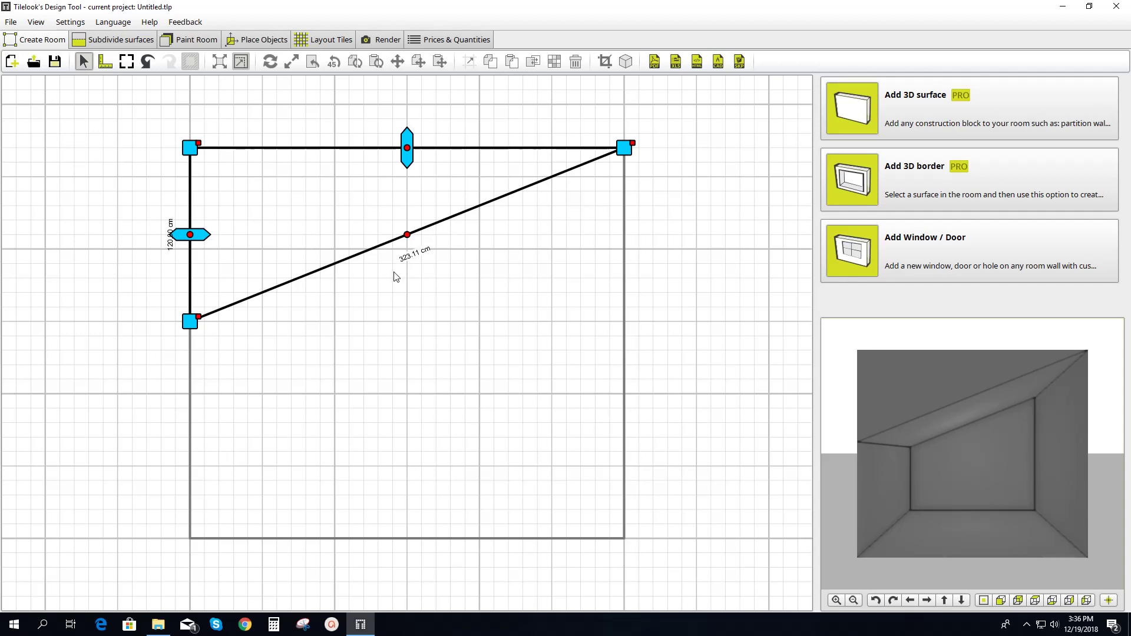
Step: Switch to Place Objects and open the 3D Warehouse model browser
{"action": "left_click", "coordinate": [281, 42]}
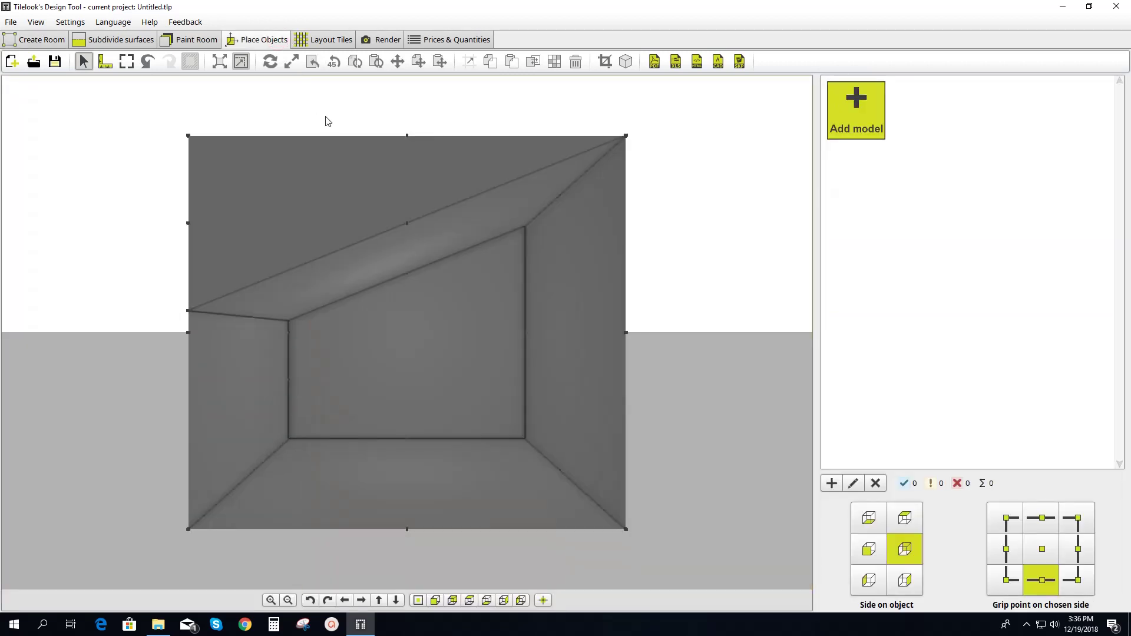
{"action": "middle_click_drag", "start_coordinate": [402, 319], "coordinate": [360, 366]}
{"action": "scroll", "coordinate": [370, 377], "scroll_direction": "up", "scroll_amount": 3}
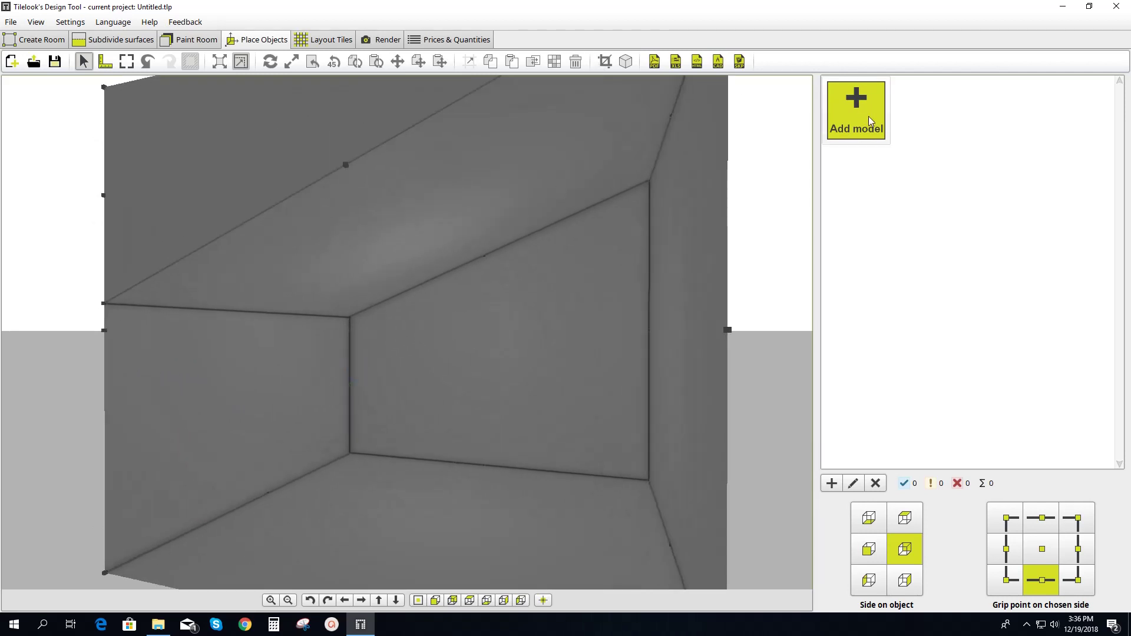
{"action": "left_click", "coordinate": [868, 115]}
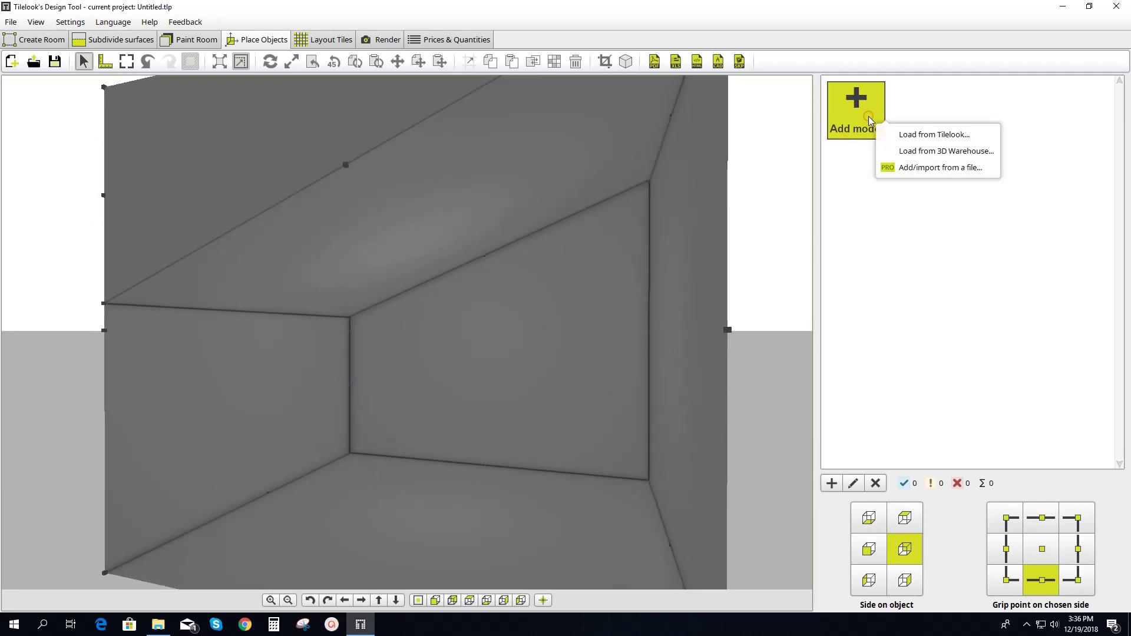
{"action": "left_click", "coordinate": [896, 152]}
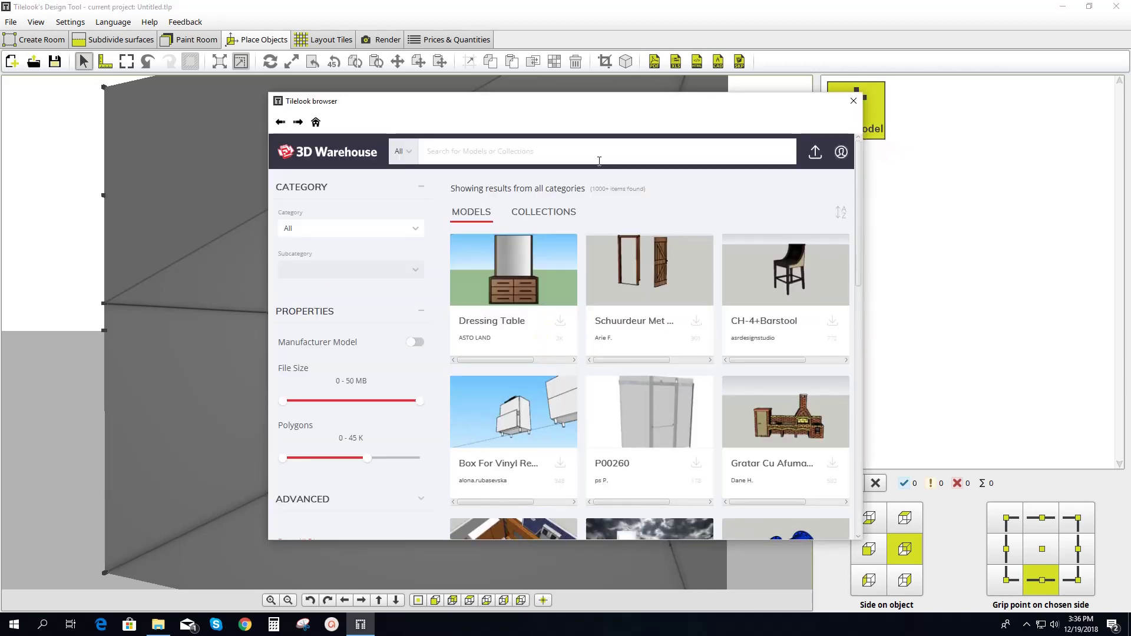
Step: Search 3D Warehouse for 'window' and download the small dark-framed window model
{"action": "type", "text": "windows"}
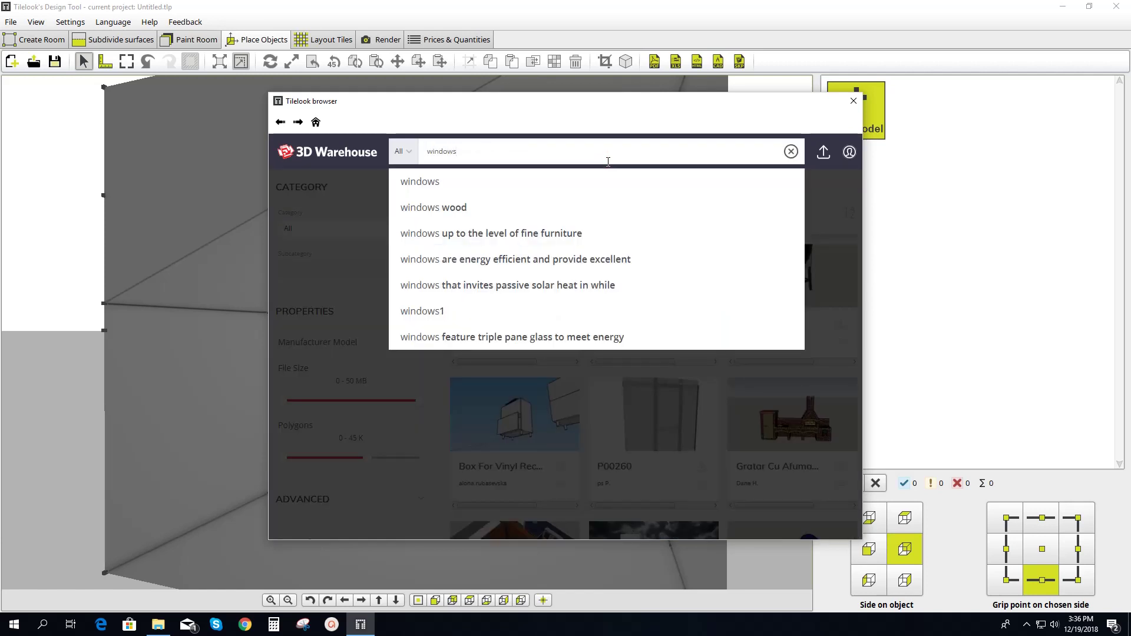
{"action": "key", "text": "BackSpace"}
{"action": "left_click", "coordinate": [539, 184]}
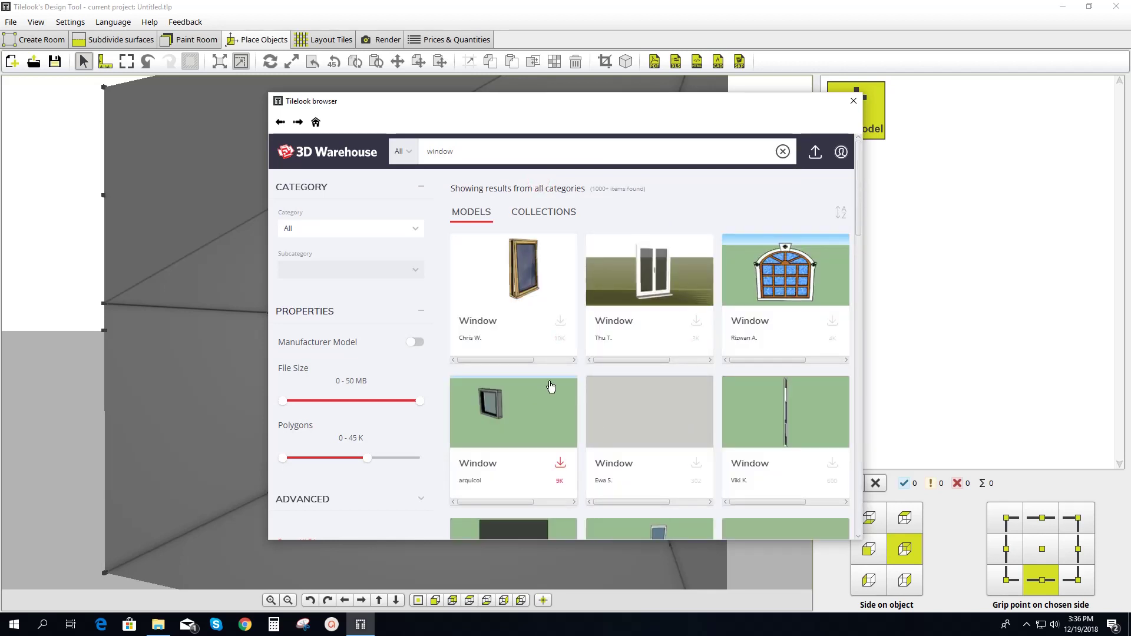
{"action": "scroll", "coordinate": [551, 387], "scroll_direction": "down", "scroll_amount": 1}
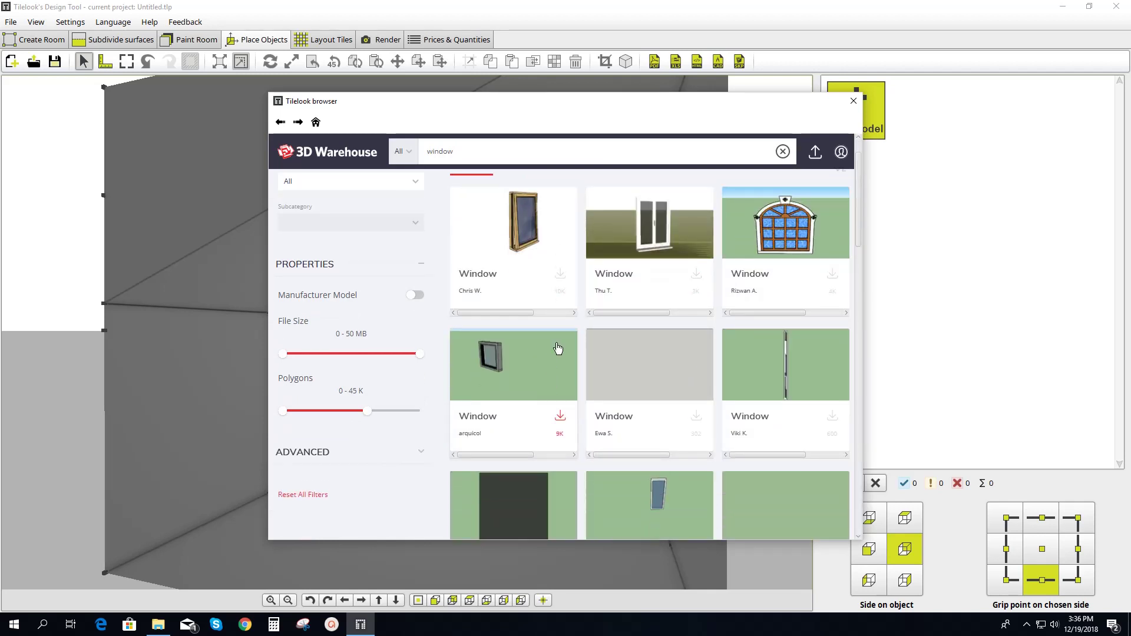
{"action": "left_click", "coordinate": [560, 417]}
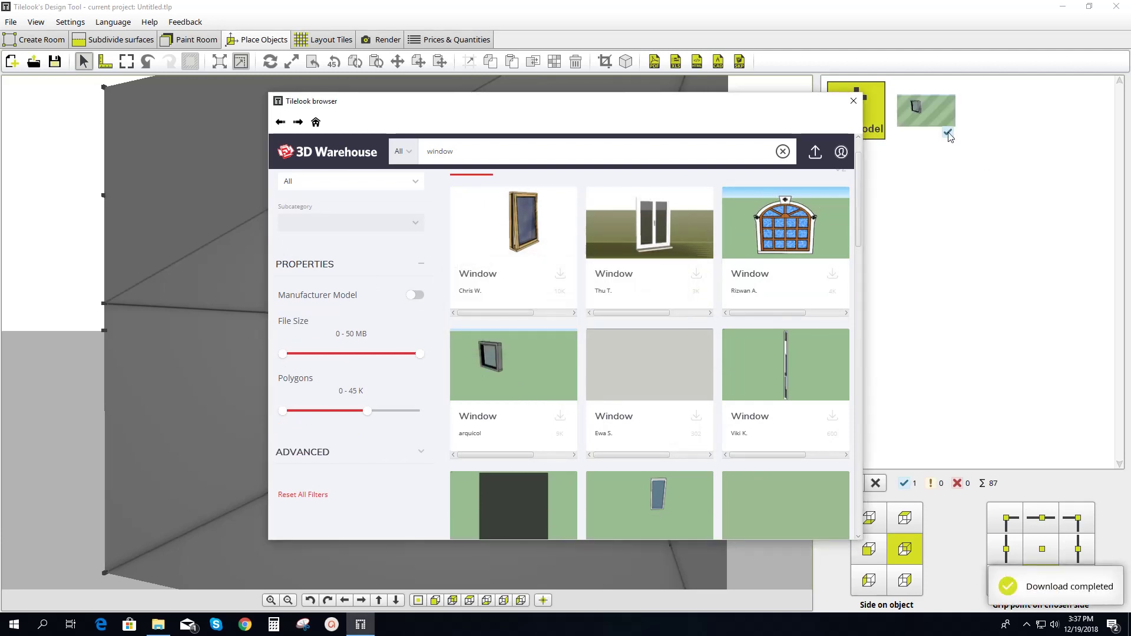
{"action": "left_click", "coordinate": [853, 100]}
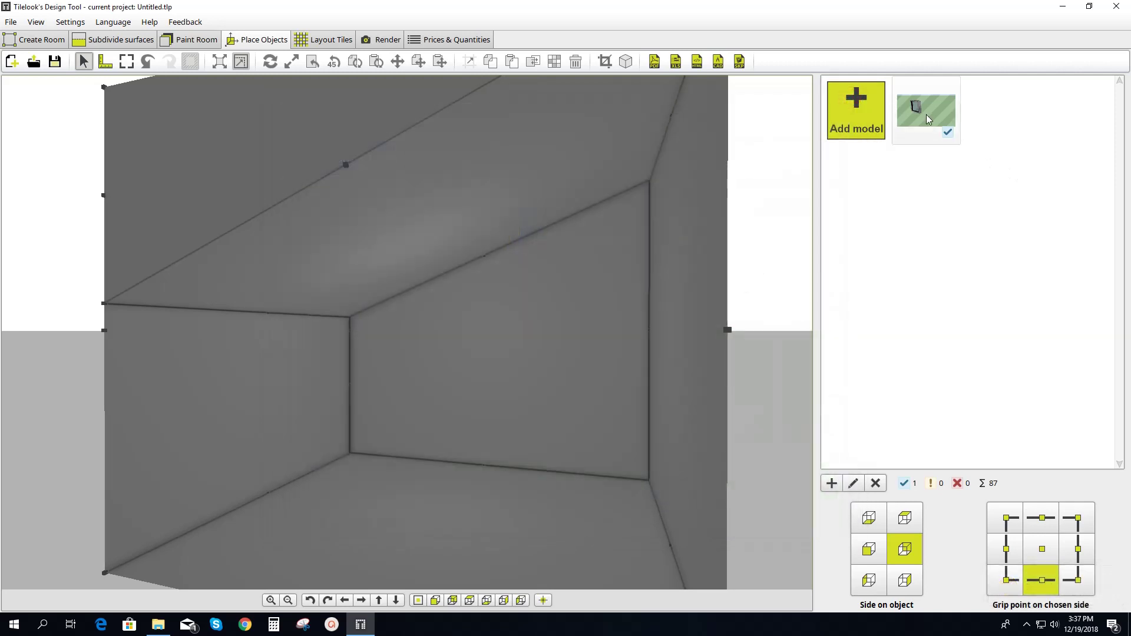
Step: Drop the downloaded window model into the room and raise it to the back wall's middle
{"action": "left_click_drag", "start_coordinate": [934, 116], "coordinate": [450, 359]}
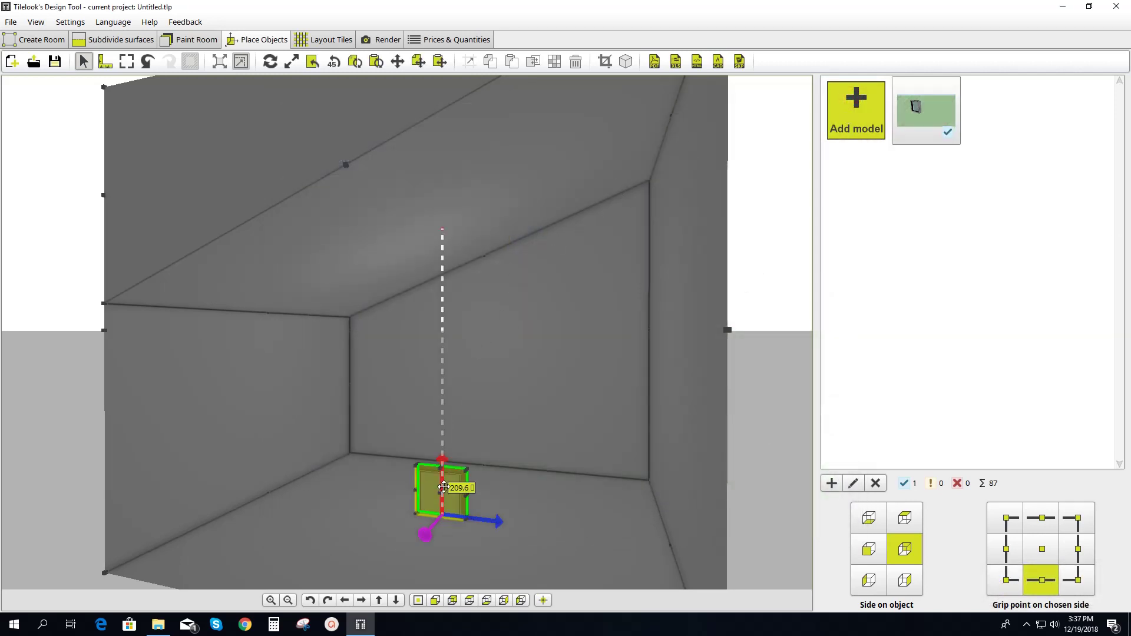
{"action": "left_click_drag", "start_coordinate": [443, 487], "coordinate": [443, 334]}
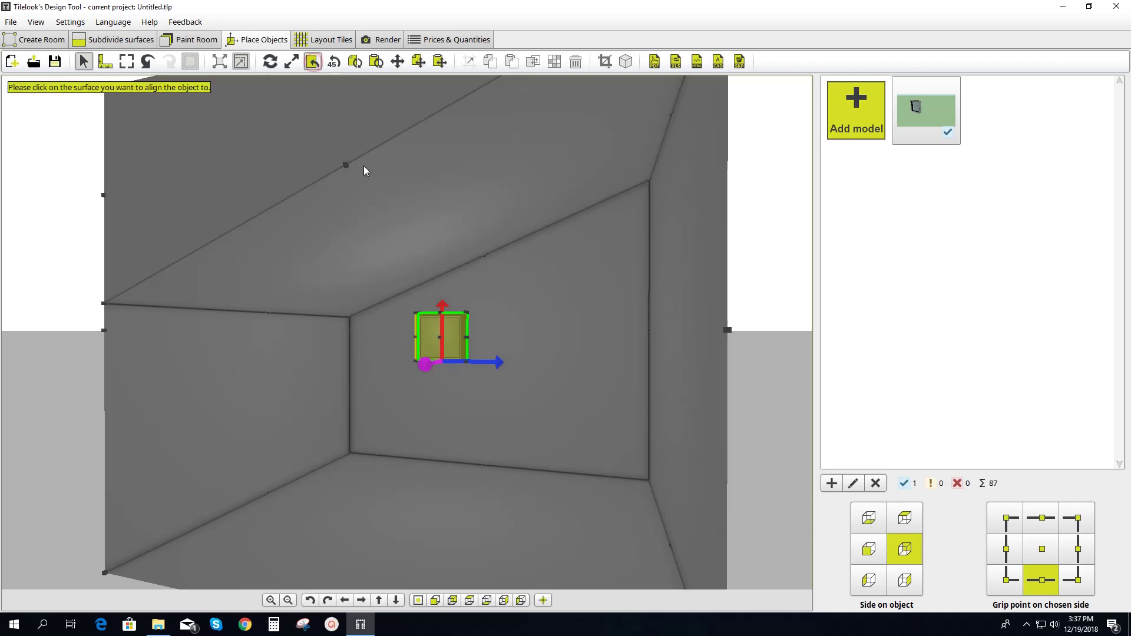
Step: Align the window to the sloped ceiling and slide it near the ceiling's middle
{"action": "left_click", "coordinate": [409, 207]}
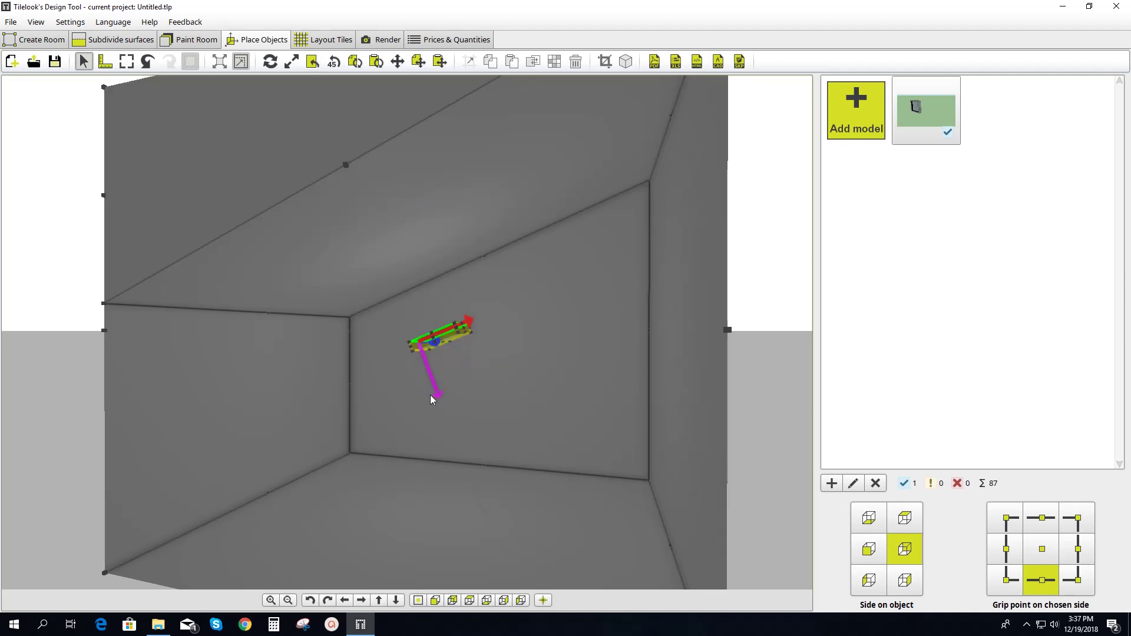
{"action": "left_click_drag", "start_coordinate": [435, 380], "coordinate": [502, 257]}
{"action": "left_click_drag", "start_coordinate": [499, 304], "coordinate": [469, 231]}
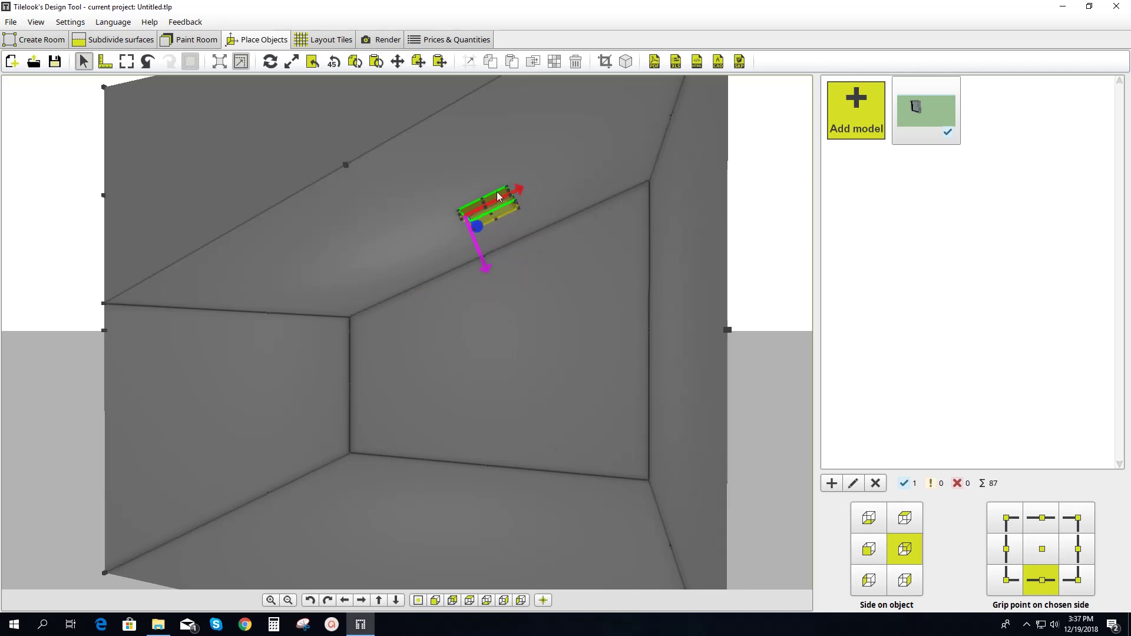
{"action": "left_click_drag", "start_coordinate": [498, 196], "coordinate": [432, 218]}
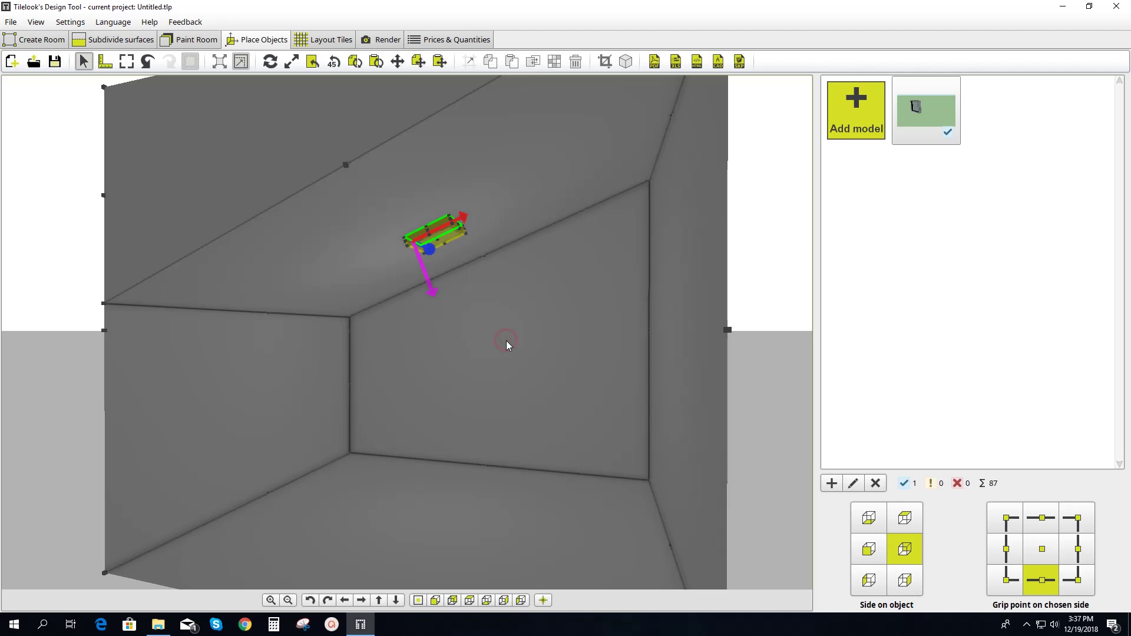
{"action": "scroll", "coordinate": [356, 187], "scroll_direction": "up", "scroll_amount": 5}
{"action": "scroll", "coordinate": [377, 202], "scroll_direction": "down", "scroll_amount": 5}
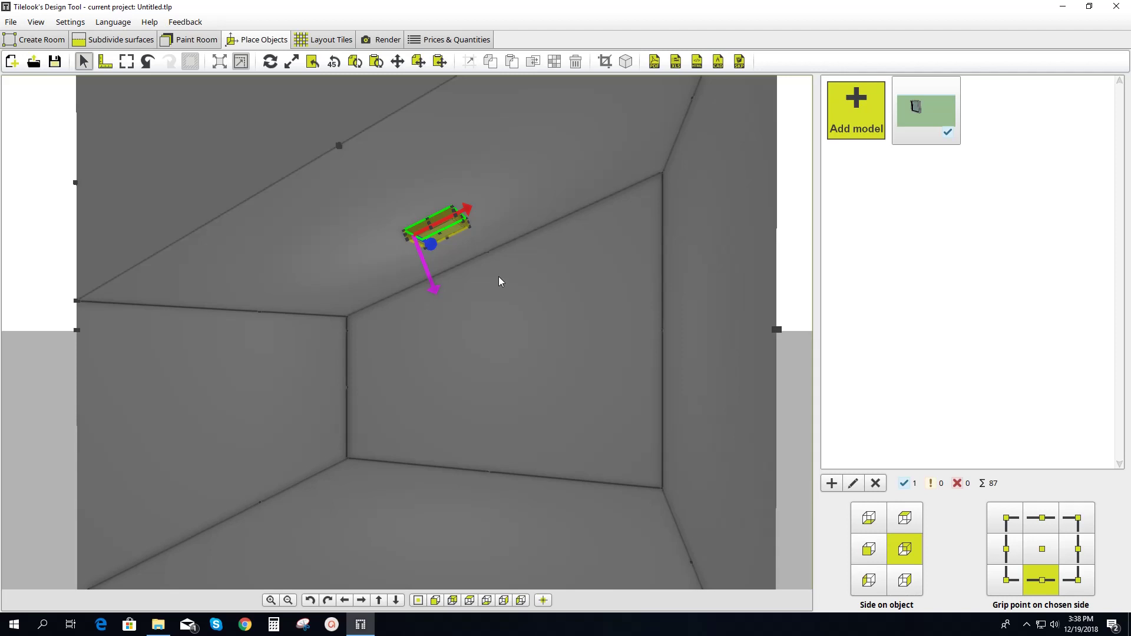
{"action": "scroll", "coordinate": [451, 247], "scroll_direction": "up", "scroll_amount": 2}
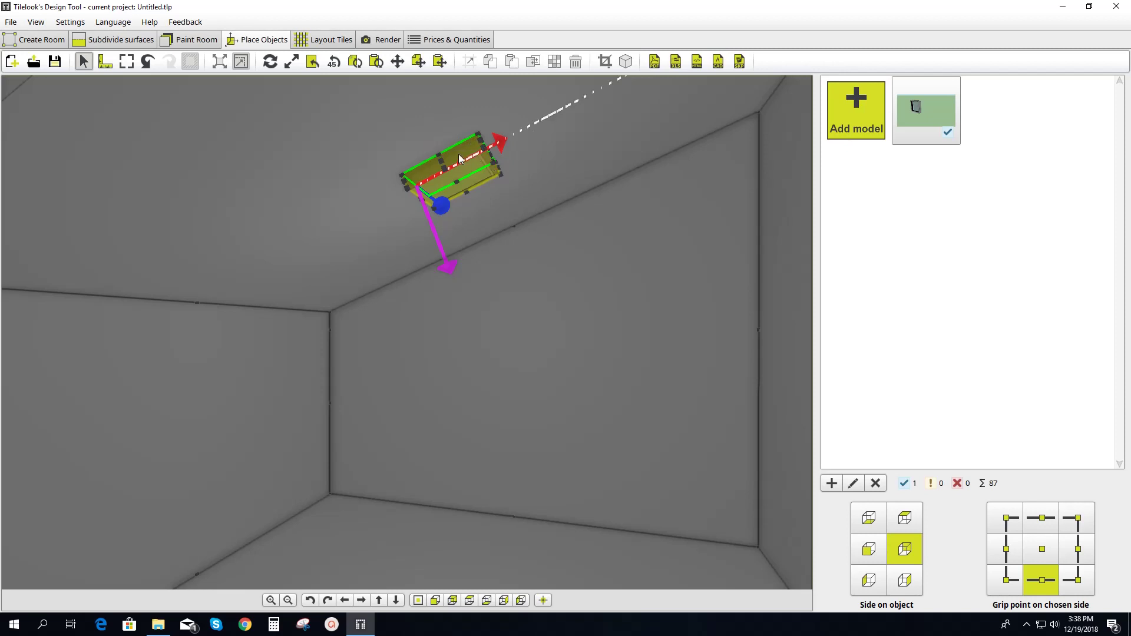
Step: Switch to the Render view, zoom the camera preview, and select the skylight's glass
{"action": "left_click", "coordinate": [381, 40]}
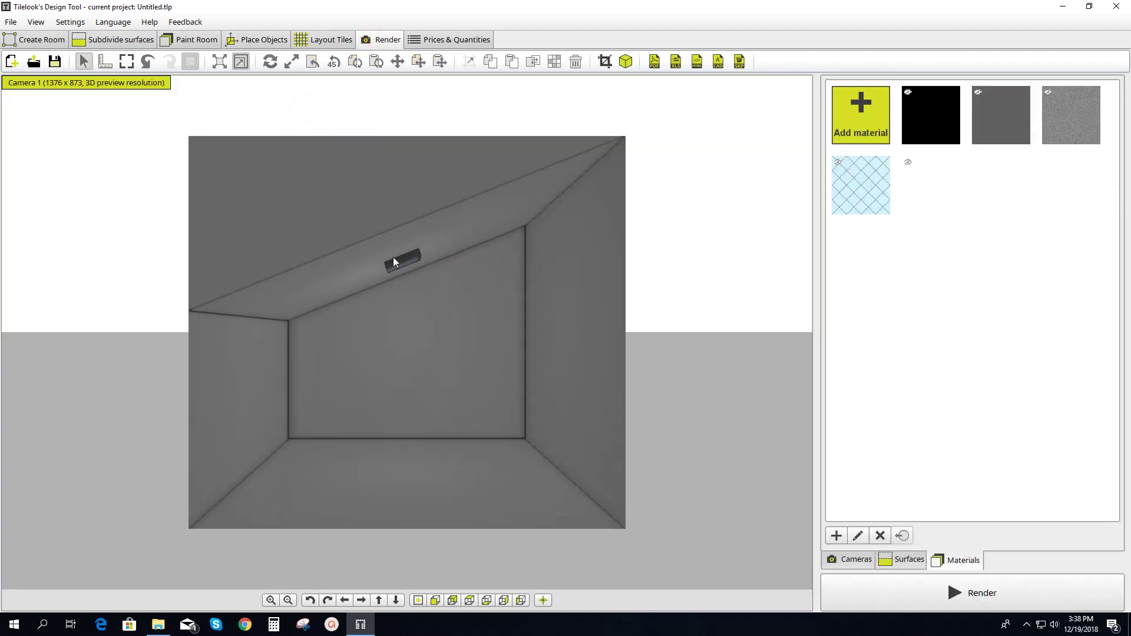
{"action": "scroll", "coordinate": [394, 136], "scroll_direction": "up", "scroll_amount": 2}
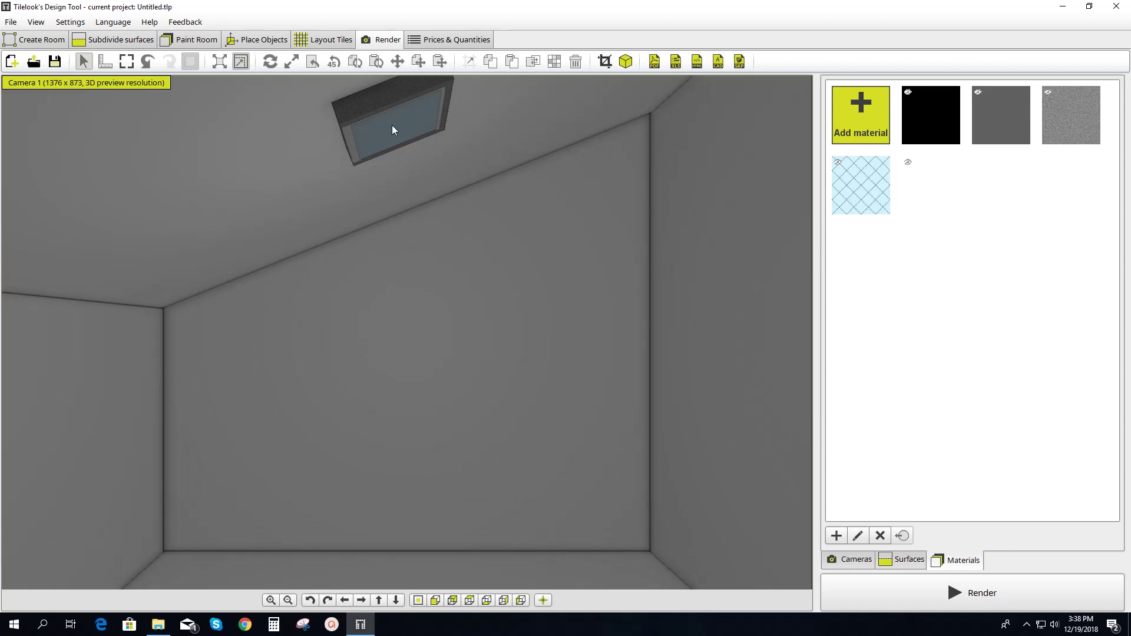
{"action": "left_click", "coordinate": [392, 129]}
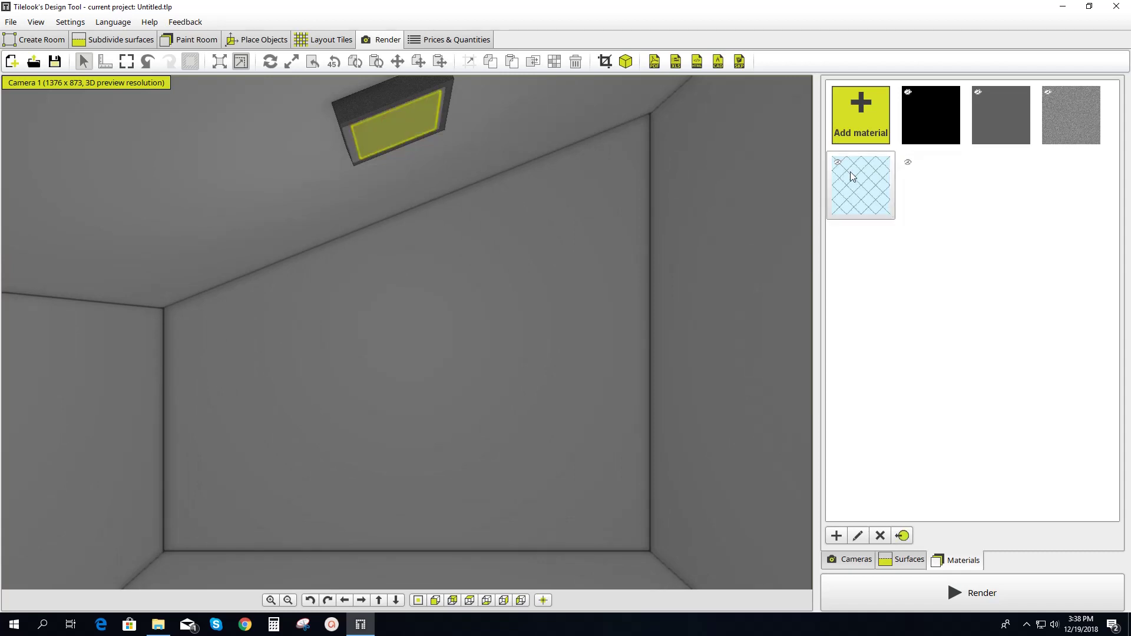
Step: Enable emission on the Translucent_Glass_Safety material at 60 W and 50 lm/W, and apply it
{"action": "left_click", "coordinate": [860, 536]}
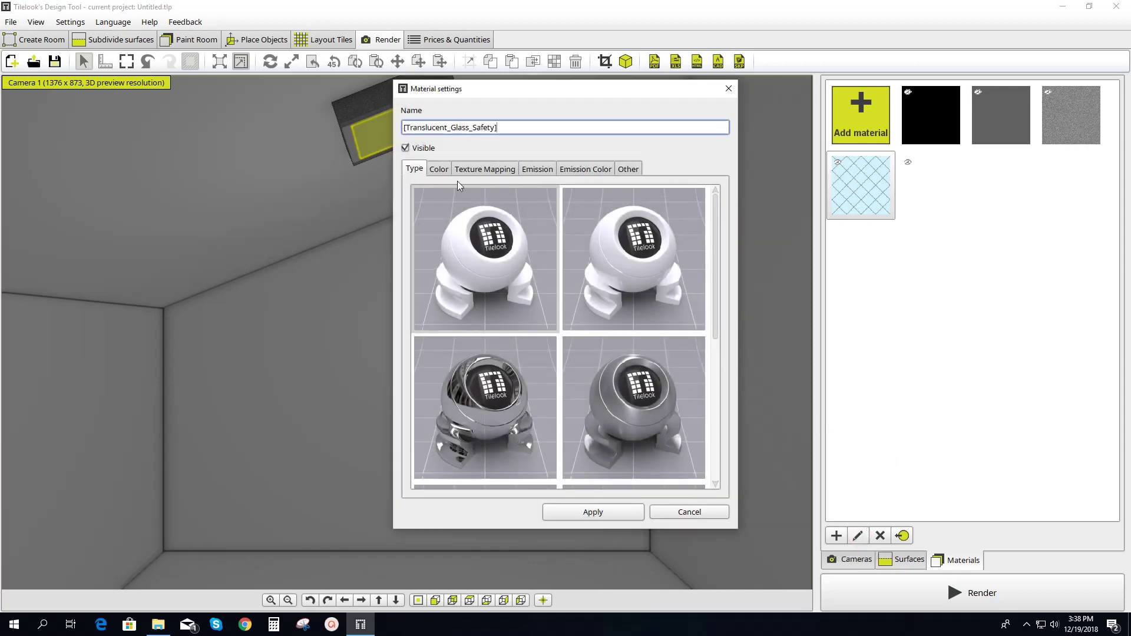
{"action": "left_click", "coordinate": [542, 169]}
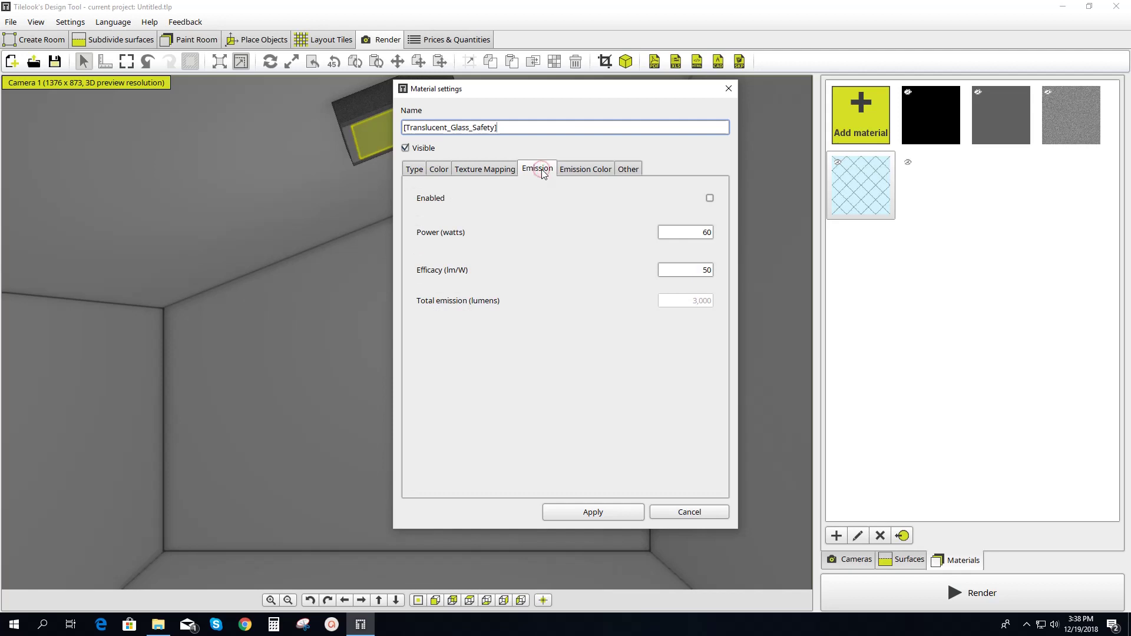
{"action": "left_click", "coordinate": [710, 198]}
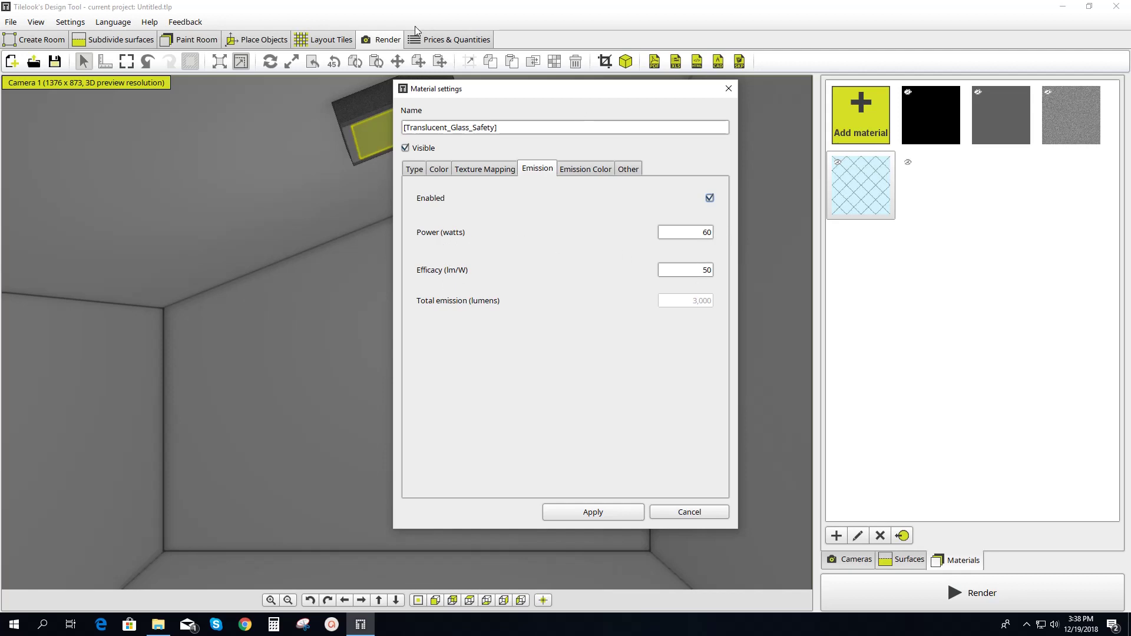
{"action": "left_click_drag", "start_coordinate": [492, 83], "coordinate": [675, 126]}
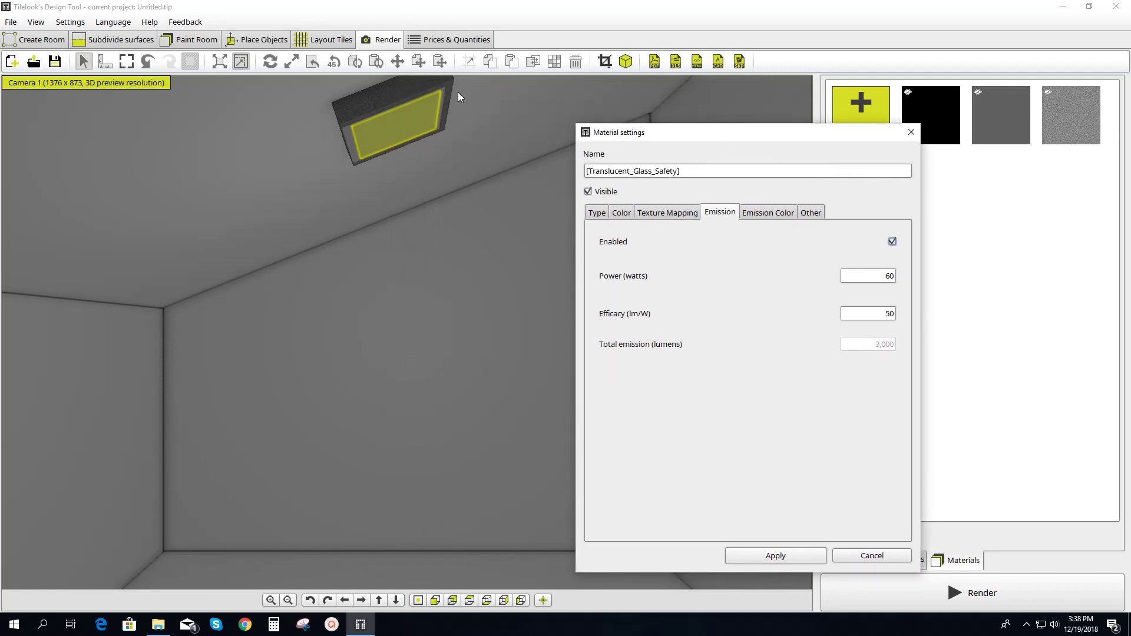
{"action": "left_click", "coordinate": [770, 556]}
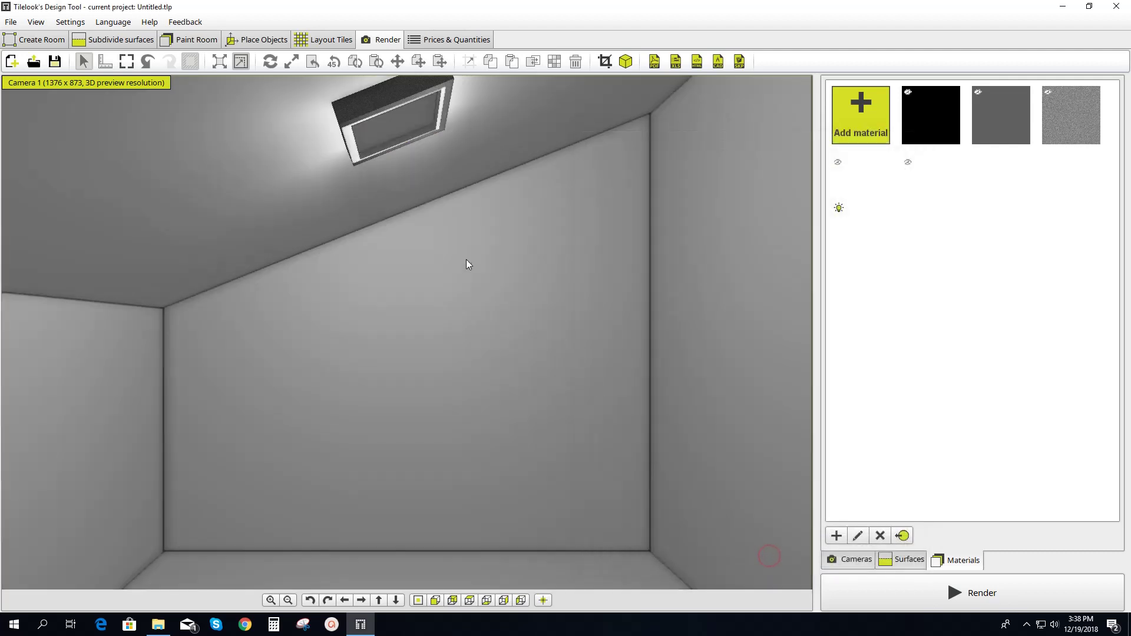